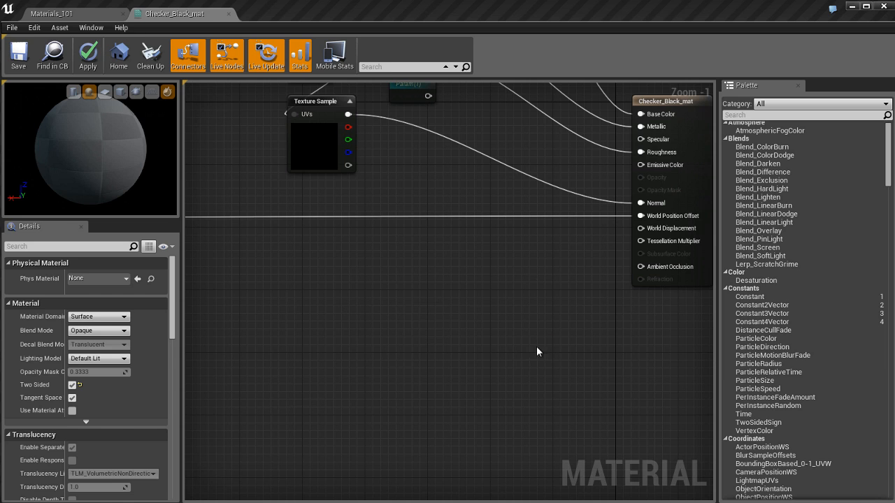
- Disconnect the link going into the World Position Offset input of Checker_Black_mat
right_click(651, 219)
left_click(607, 271)
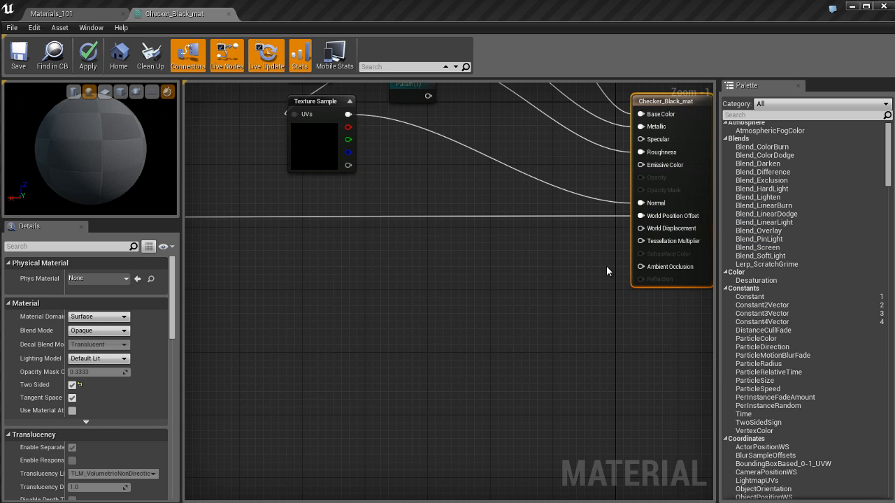
left_click(607, 271)
left_click(658, 216, "alt")
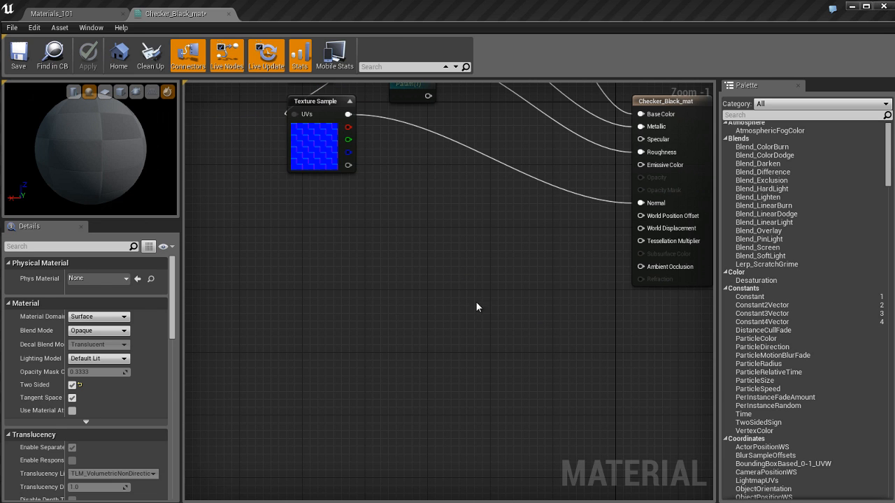
- Deselect the sphere in the Materials_101 level and save the Checker_Black_mat material
left_click(52, 13)
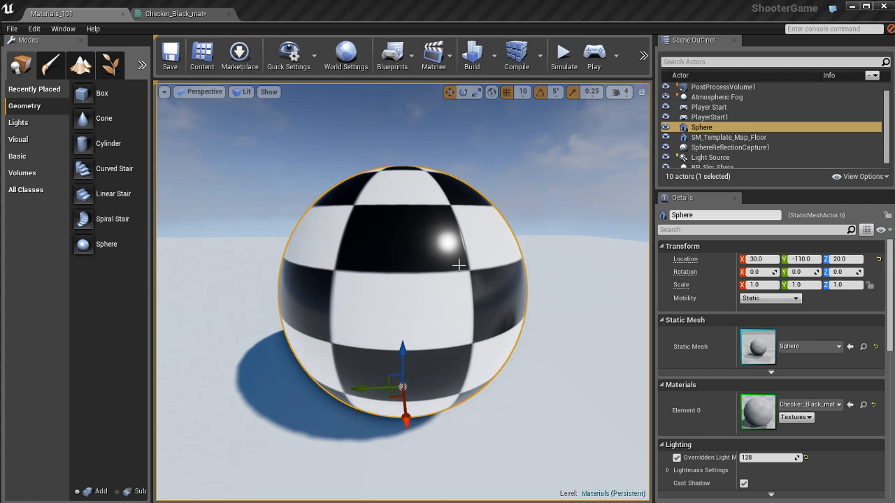
key("Escape")
left_click(178, 13)
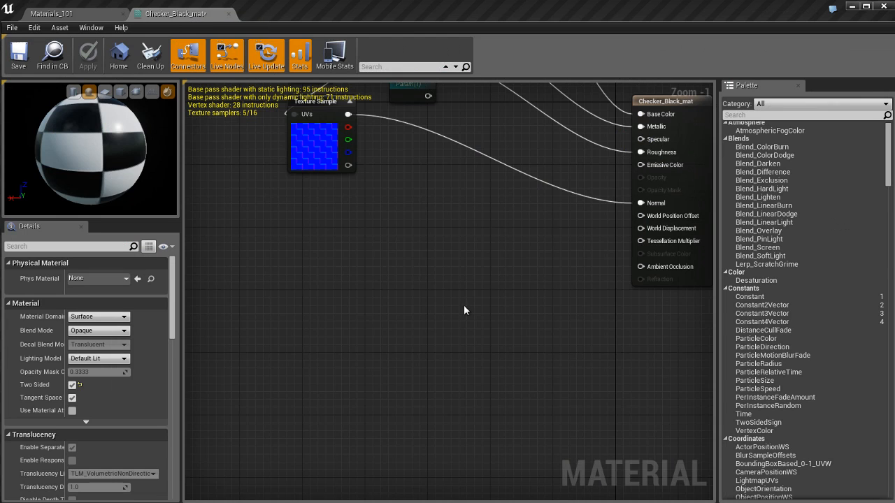
right_click_drag(483, 251, 459, 283)
key("ctrl+s")
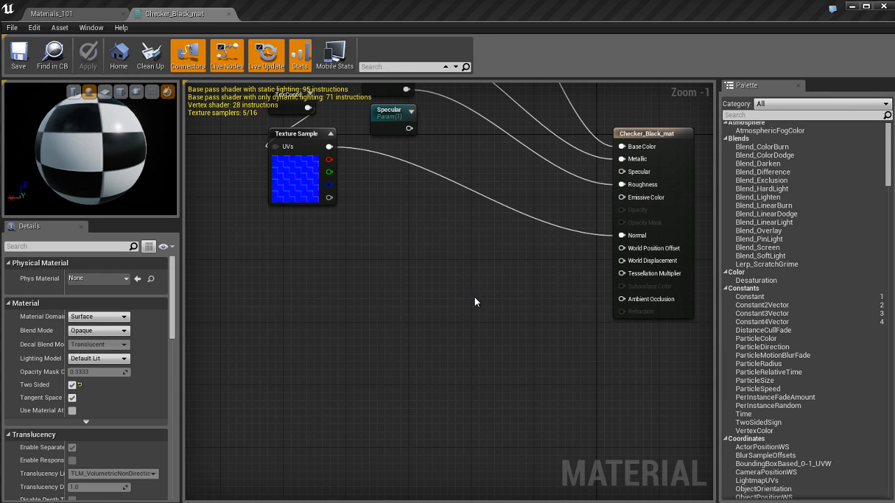
- Change the blend mode of Checker_Black_mat to Translucent
right_click_drag(629, 290, 527, 307)
scroll(542, 307, "up", 1)
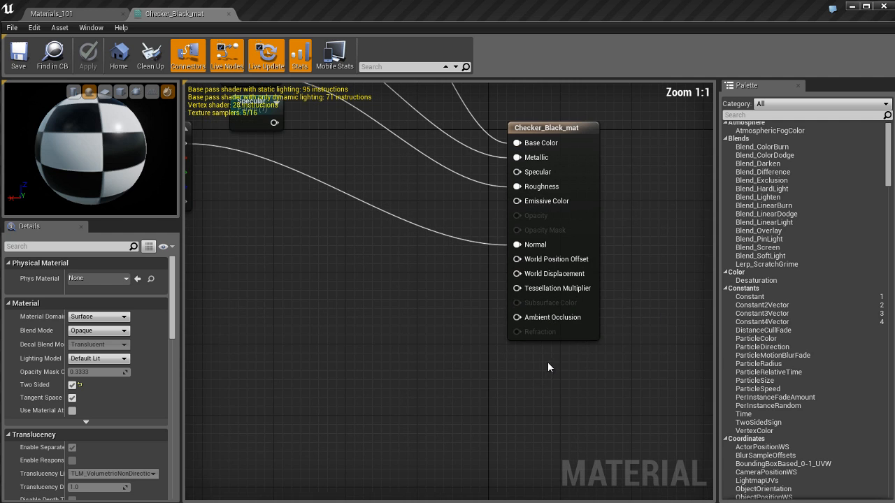
right_click_drag(552, 354, 630, 355)
mouse_move(460, 339)
right_mouse_down()
mouse_move(480, 352)
mouse_move(469, 340)
right_mouse_up()
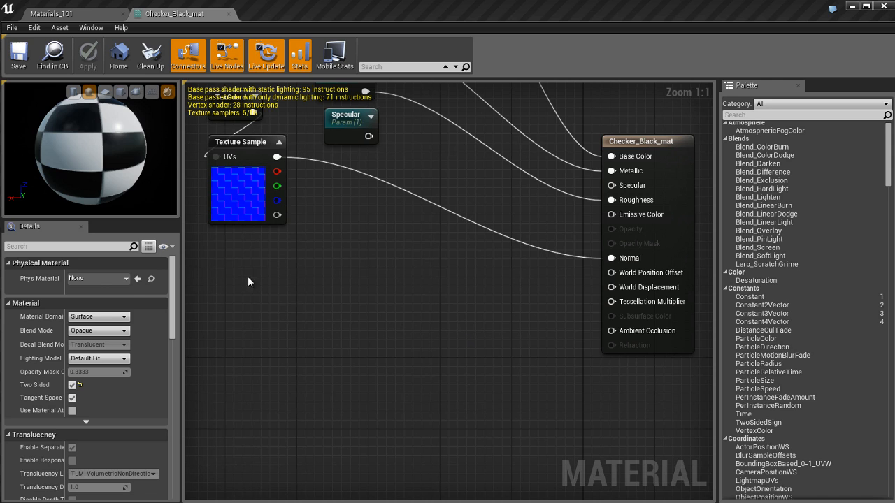
left_click(98, 331)
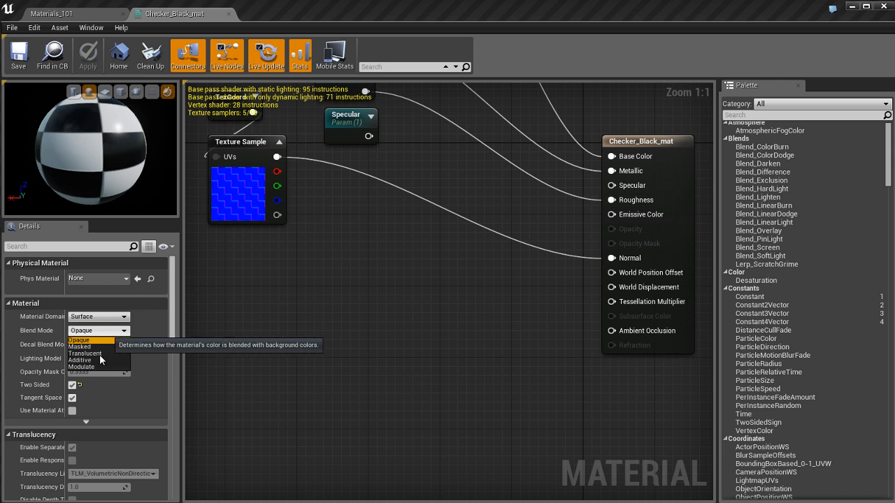
left_click(98, 354)
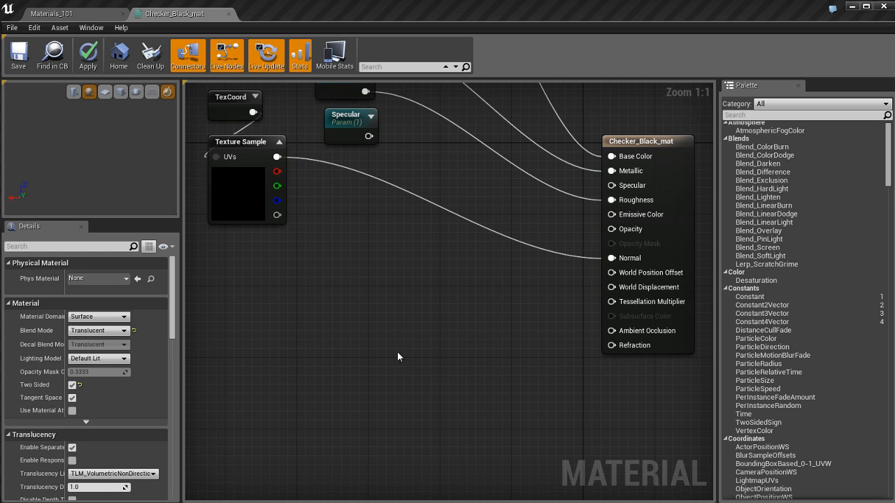
- Rotate the material preview, turn off Two Sided for Checker_Black_mat and apply the change
left_click_drag(142, 189, 200, 158)
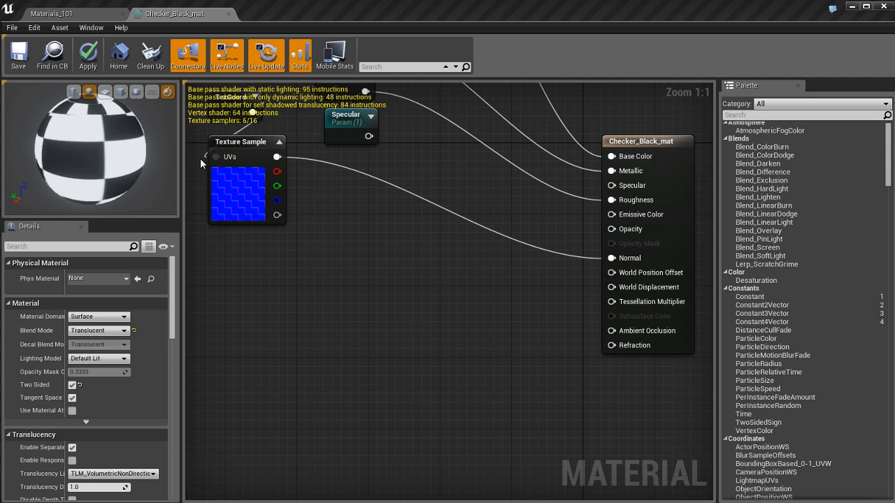
left_click(72, 386)
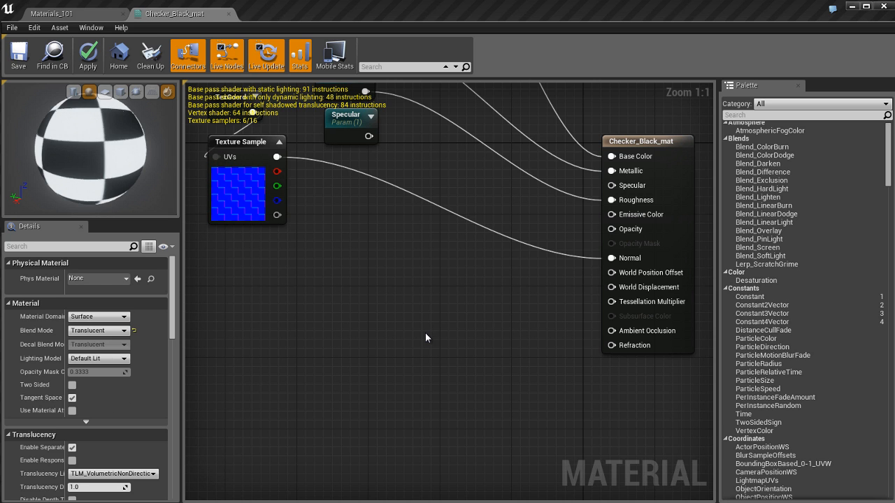
left_click(88, 55)
- Connect the checker Texture Sample's main output to the Opacity input of Checker_Black_mat and save the material
right_click_drag(286, 262, 363, 378)
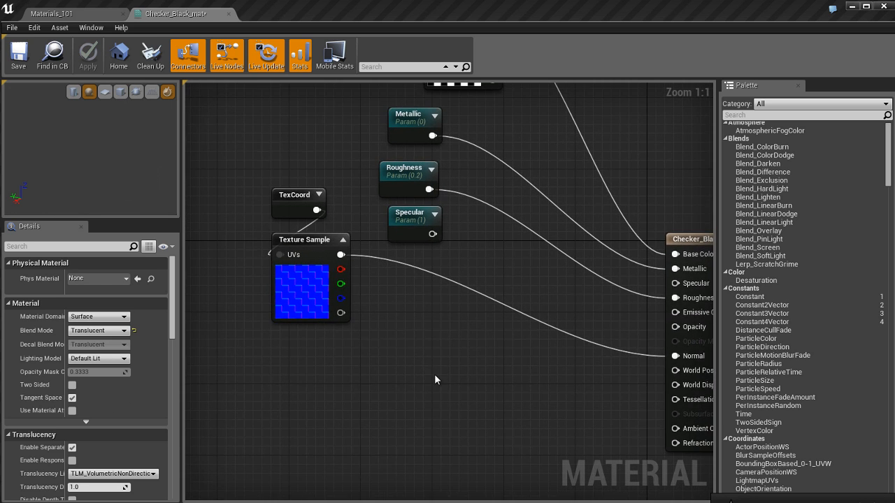
right_click_drag(427, 350, 409, 440)
scroll(372, 343, "down", 1)
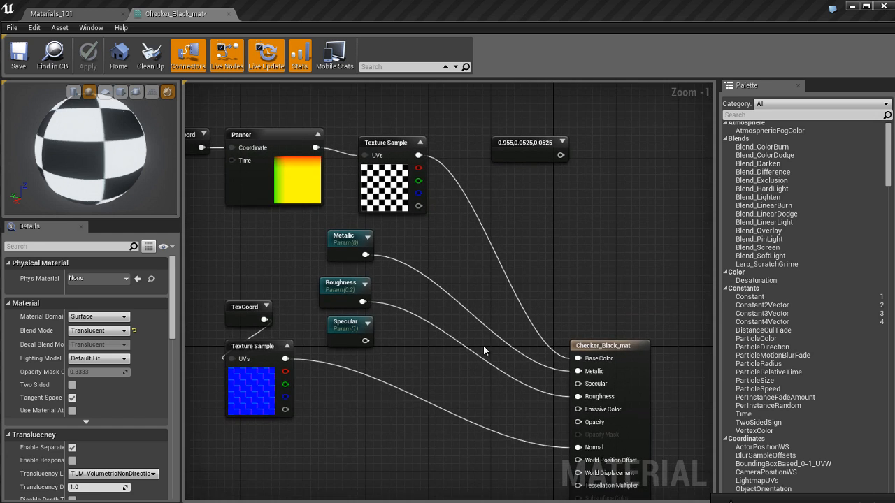
right_click_drag(483, 344, 460, 372)
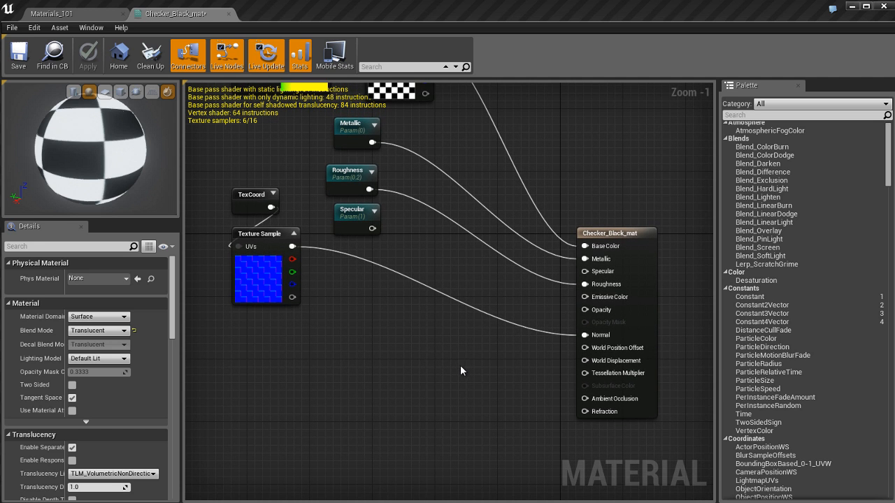
right_click_drag(461, 278, 494, 390)
left_click_drag(451, 143, 612, 410)
right_click_drag(476, 415, 484, 322)
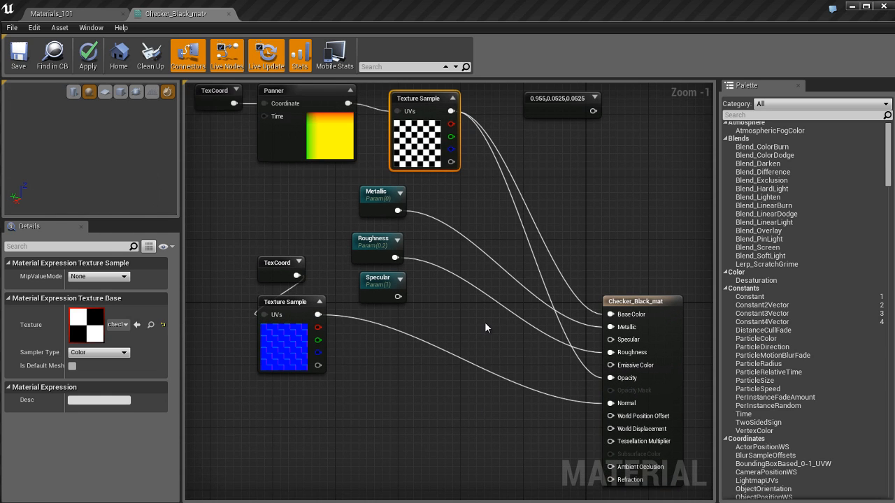
key("ctrl+s")
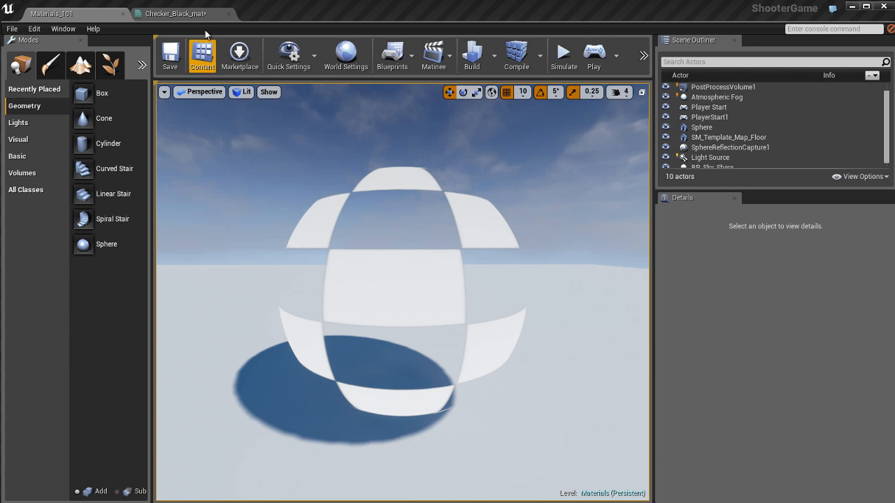
- Add a brushed_metal Texture Sample below the normal map node in Checker_Black_mat and connect its main output to Refraction
left_click(186, 14)
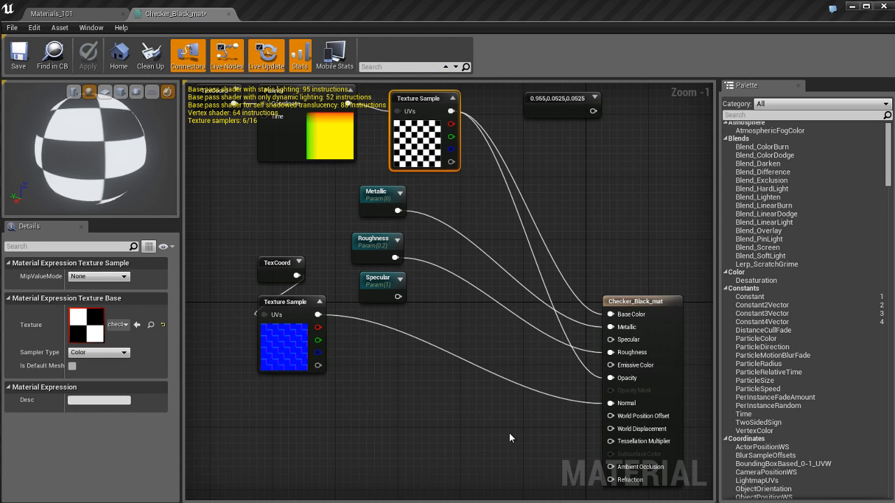
right_click_drag(509, 433, 516, 339)
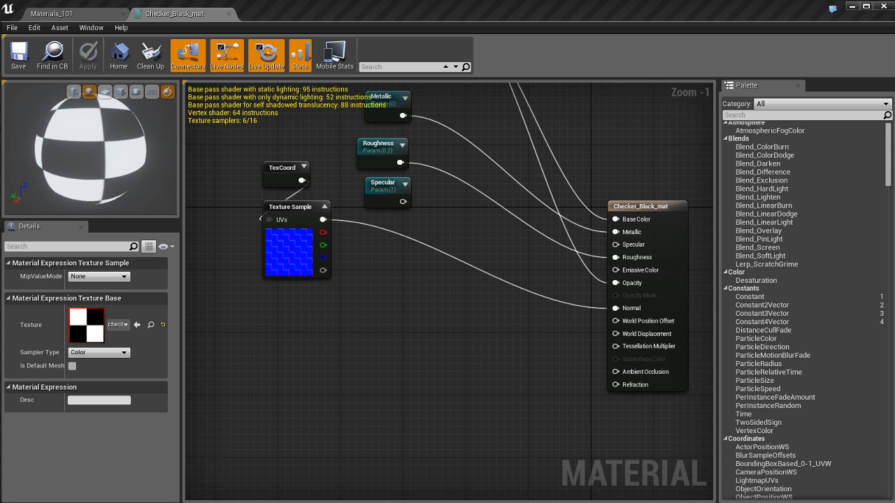
left_click_drag(426, 409, 324, 359)
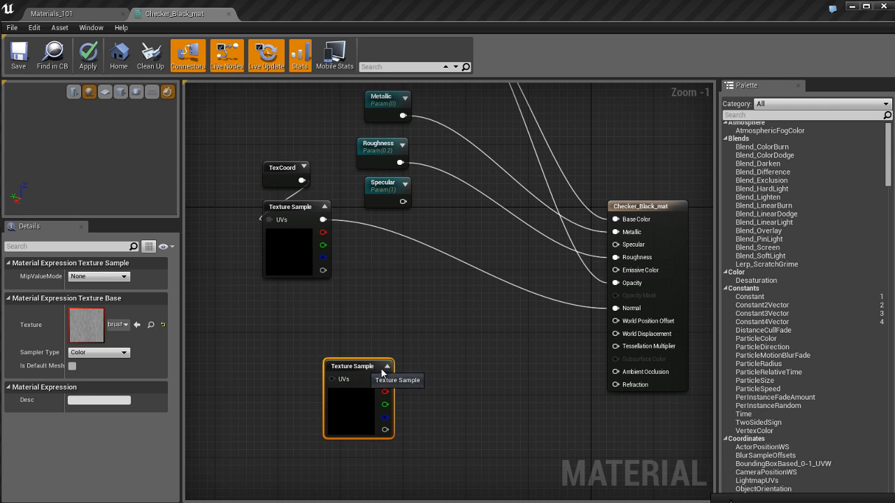
left_click_drag(381, 372, 429, 361)
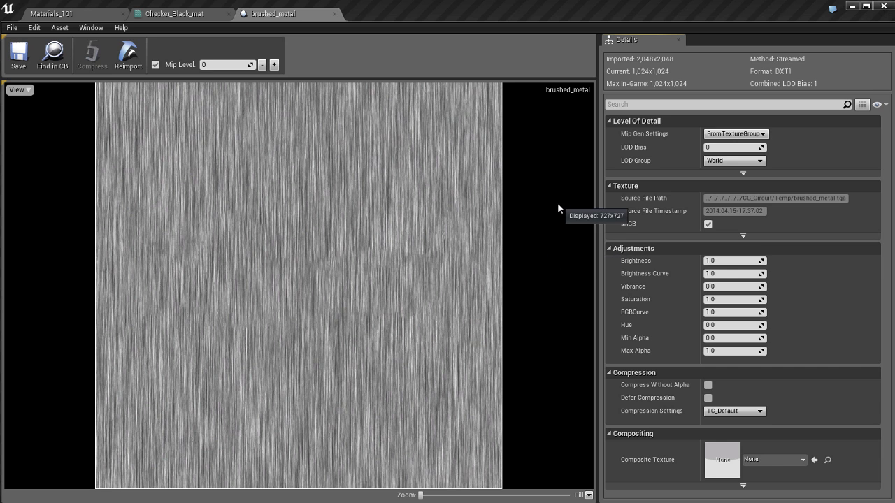
left_click(334, 14)
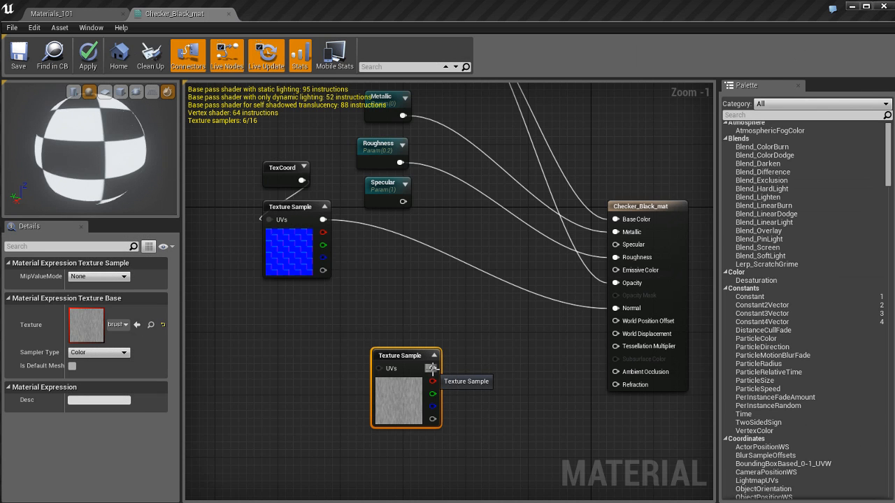
mouse_move(434, 369)
left_mouse_down()
mouse_move(544, 333)
mouse_move(653, 393)
mouse_move(644, 386)
left_mouse_up()
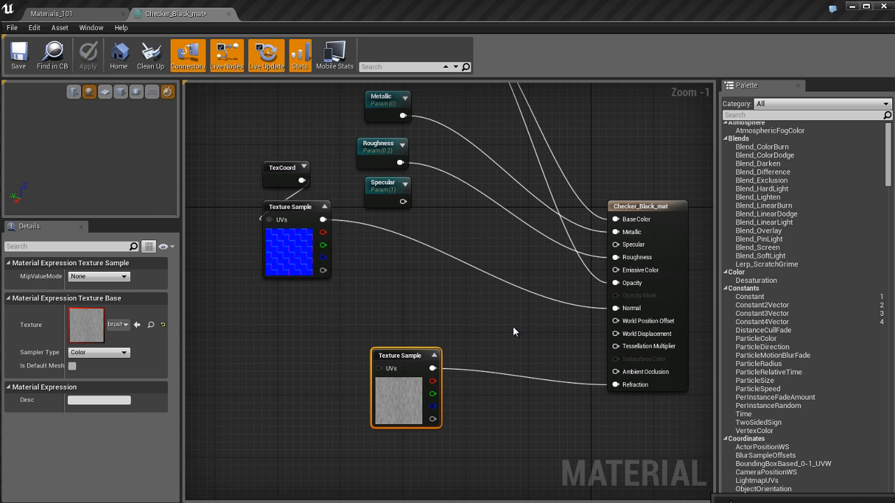
- Examine the refraction on the checkered sphere in the Materials_101 level from several angles
left_click(90, 14)
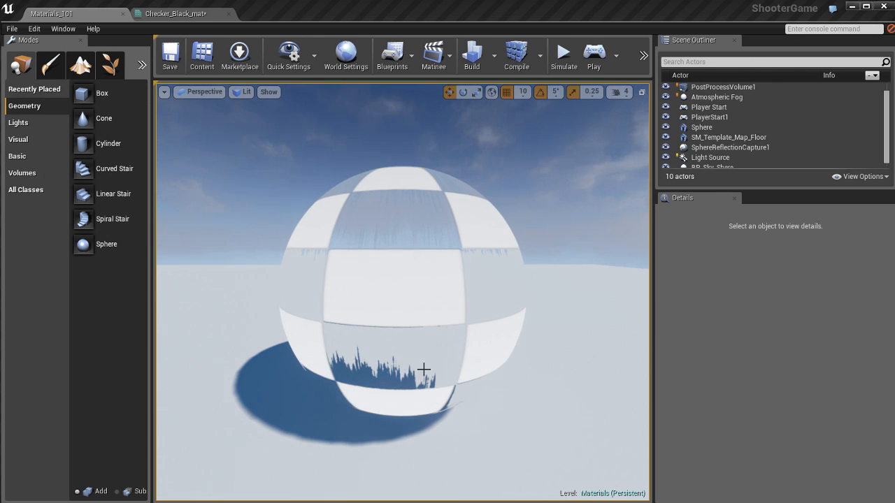
left_click_drag(536, 352, 288, 333, "alt")
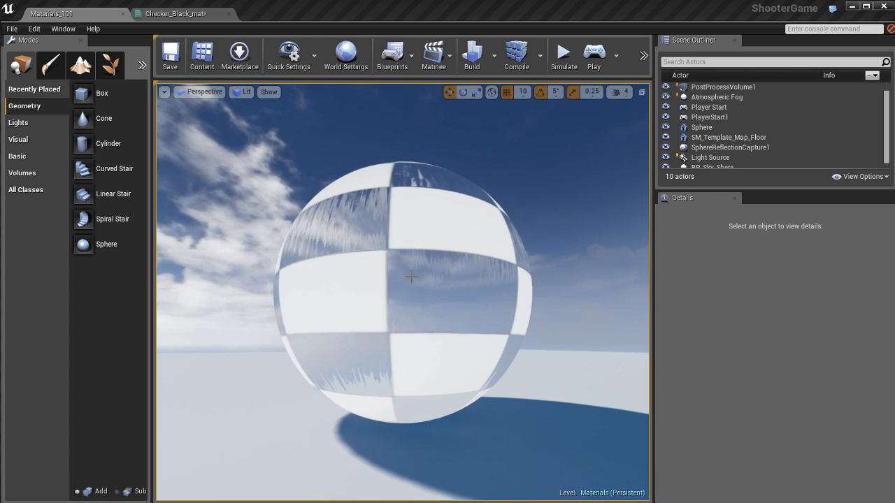
scroll(441, 287, "down", 2)
scroll(449, 290, "up", 4)
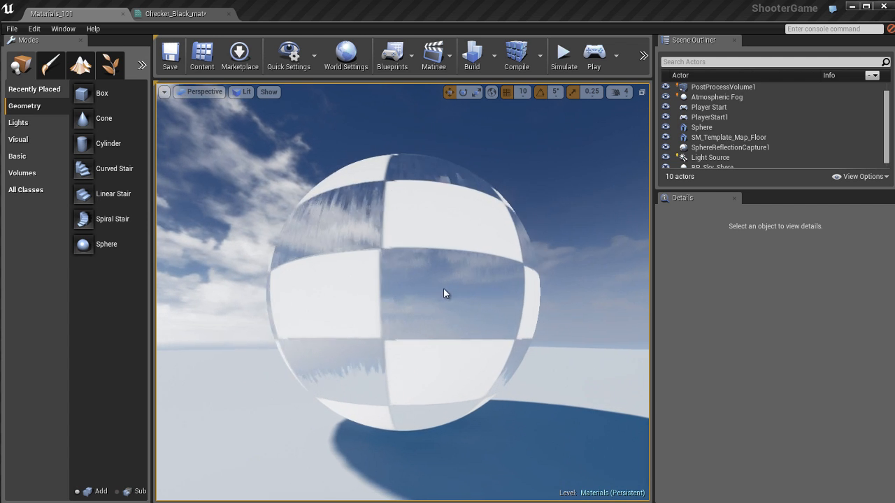
left_click_drag(444, 289, 443, 293, "alt")
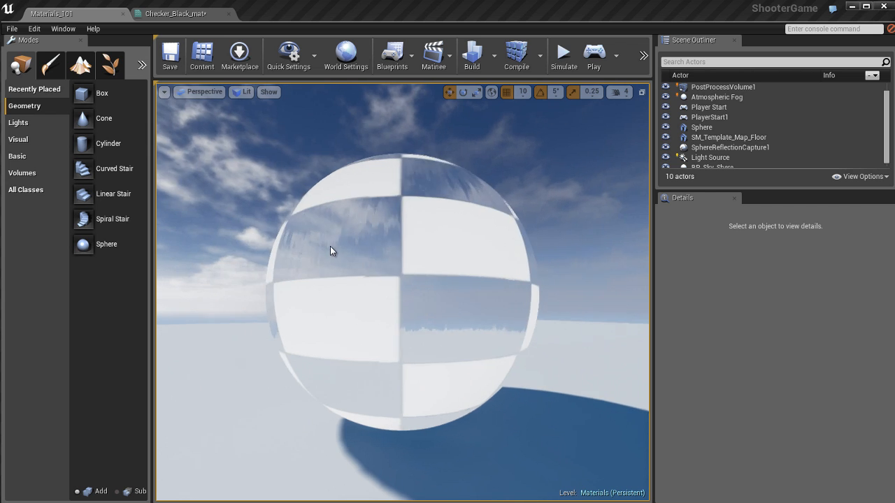
left_click_drag(410, 246, 459, 285, "alt")
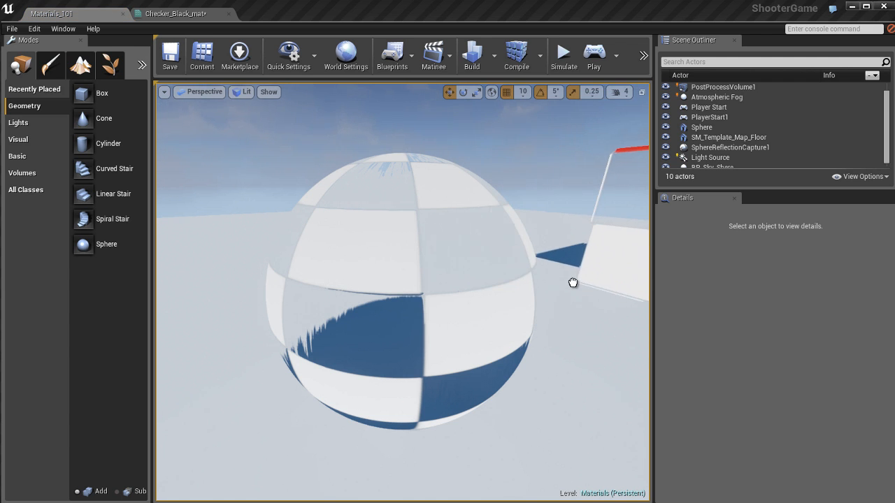
- Place a temporary UE4_Cube_Master in the level to examine the refraction on its flat faces, and delete the cube
left_click_drag(573, 283, 475, 282)
key("f")
key("f")
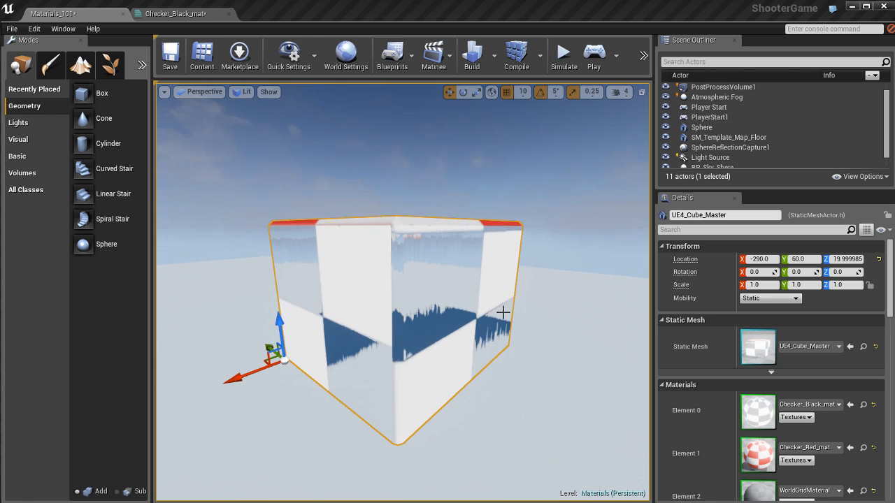
left_click_drag(445, 310, 467, 319, "alt")
scroll(452, 313, "down", 3)
scroll(511, 315, "up", 5)
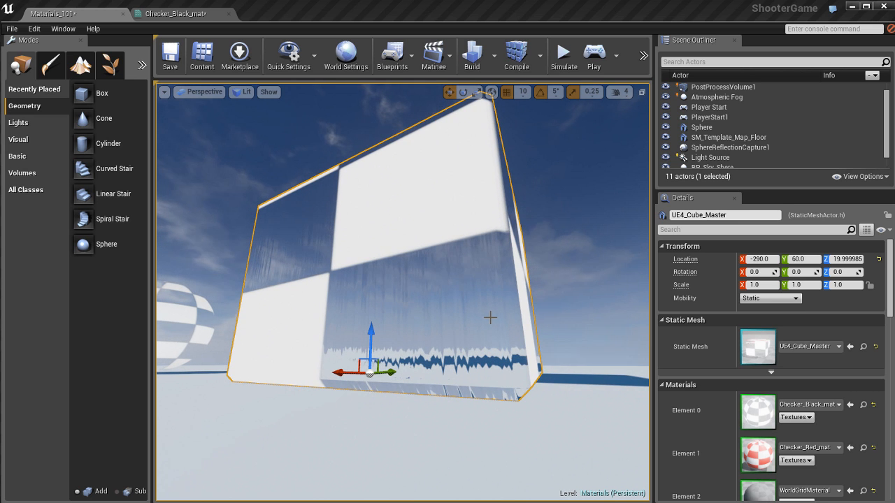
left_click_drag(463, 252, 466, 256, "alt")
key("Delete")
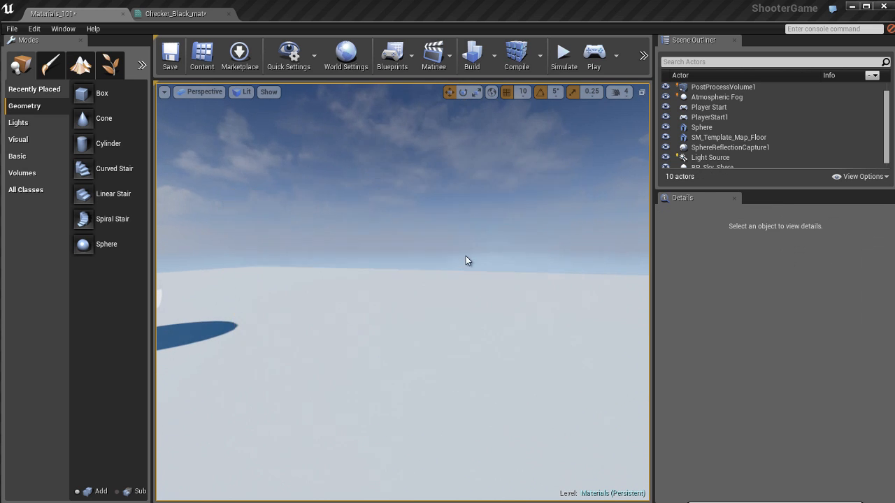
- Focus on the sphere, examine its refraction at different distances and angles, and clear the selection
left_click_drag(295, 289, 496, 305)
scroll(345, 298, "down", 4)
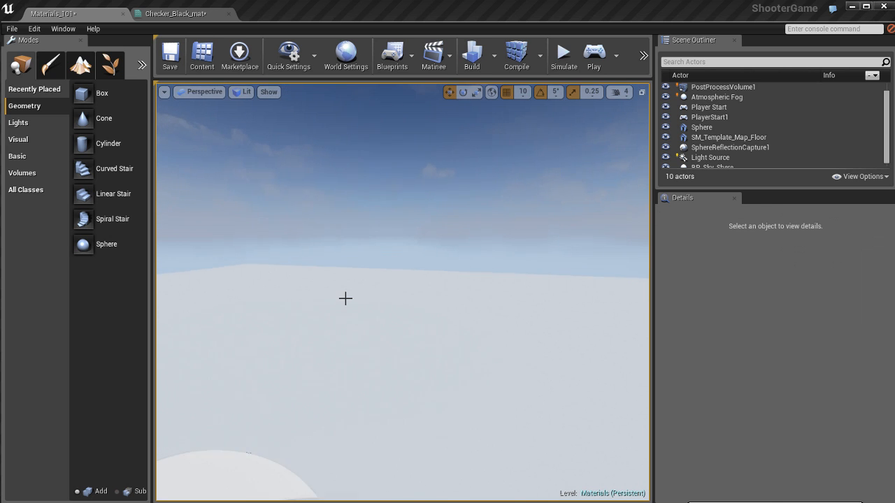
left_click(330, 392)
key("f")
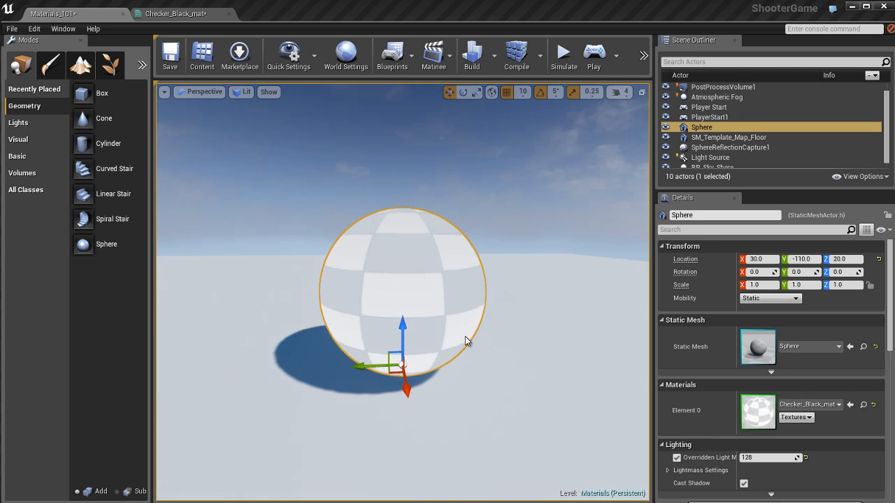
scroll(482, 336, "down", 2)
scroll(502, 335, "up", 6)
scroll(463, 339, "down", 3)
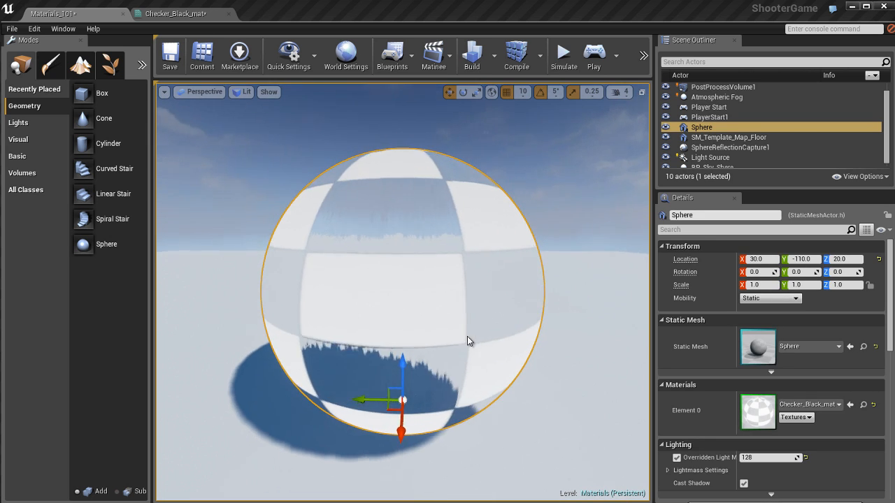
left_click_drag(467, 336, 489, 322, "alt")
key("Escape")
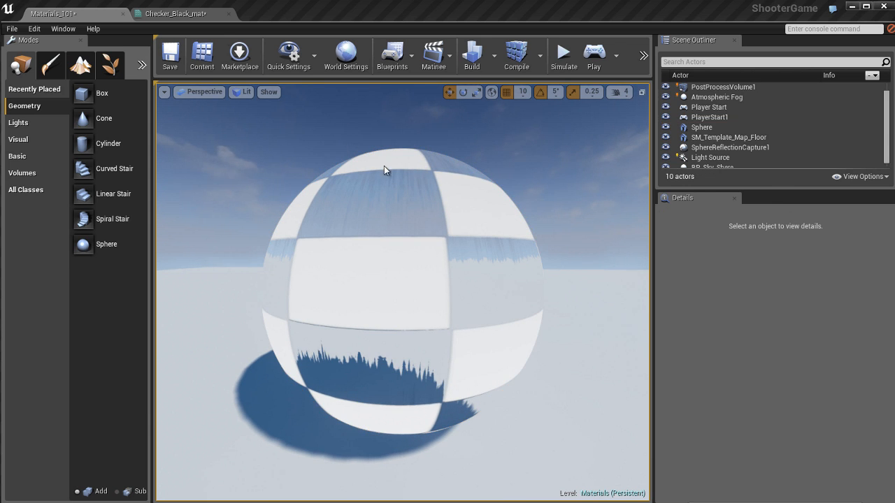
- Add a Panner node beside the brushed_metal Texture Sample in Checker_Black_mat, connect it to the sample's UVs, and align the nodes
left_click(195, 19)
right_click_drag(463, 283, 471, 248)
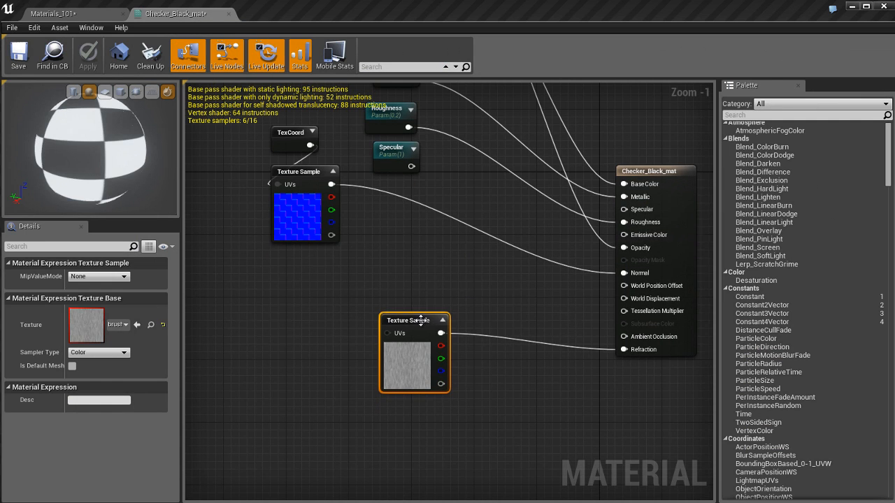
left_click_drag(418, 317, 448, 326)
left_click(393, 305)
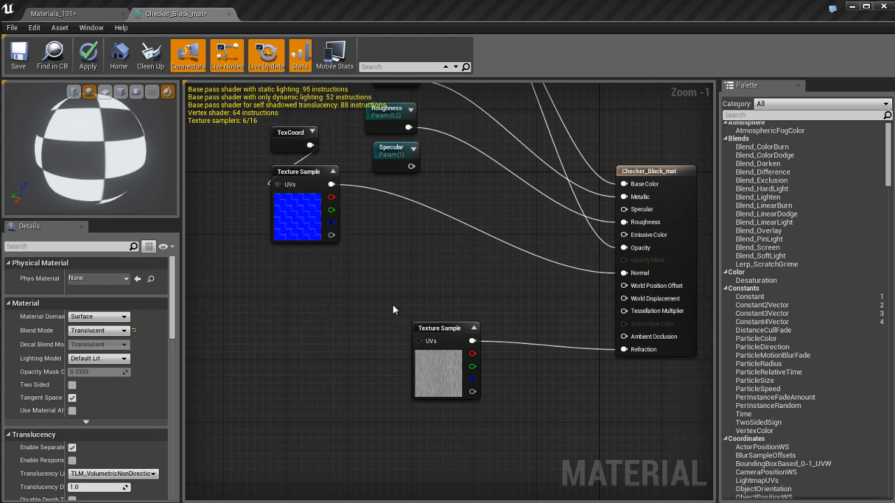
left_click(327, 320)
left_click_drag(390, 336, 418, 342)
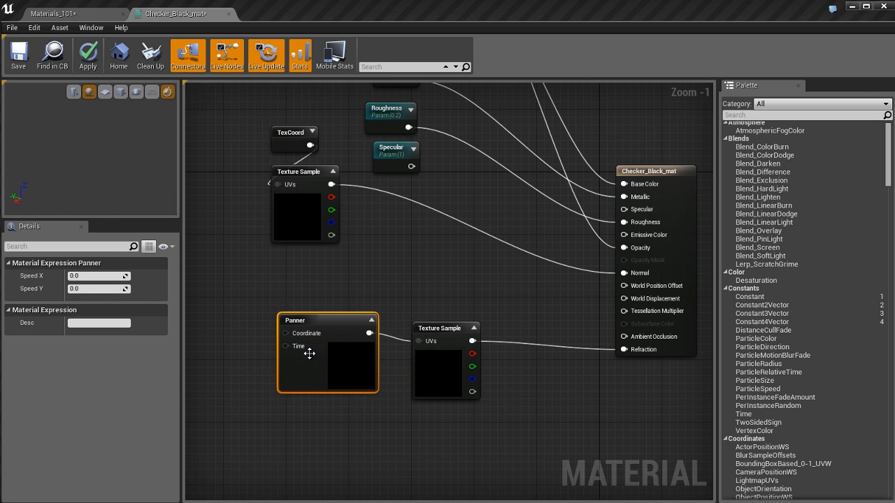
left_click_drag(318, 363, 318, 370)
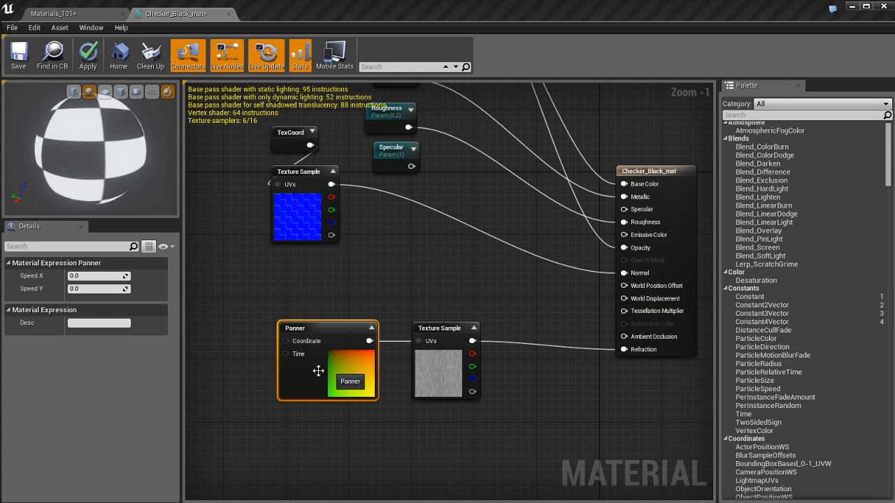
- Set the Panner's Speed Y to 1, and change it to -1 to reverse the direction
left_click(100, 290)
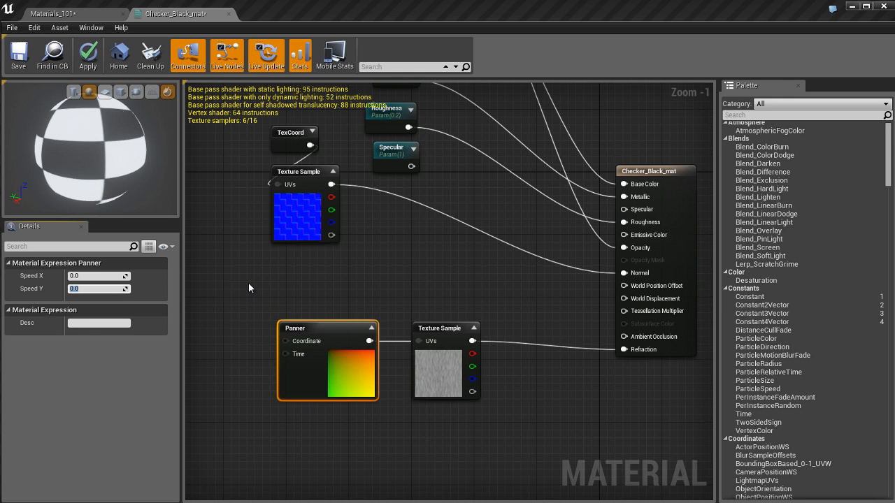
type("1")
key("Return")
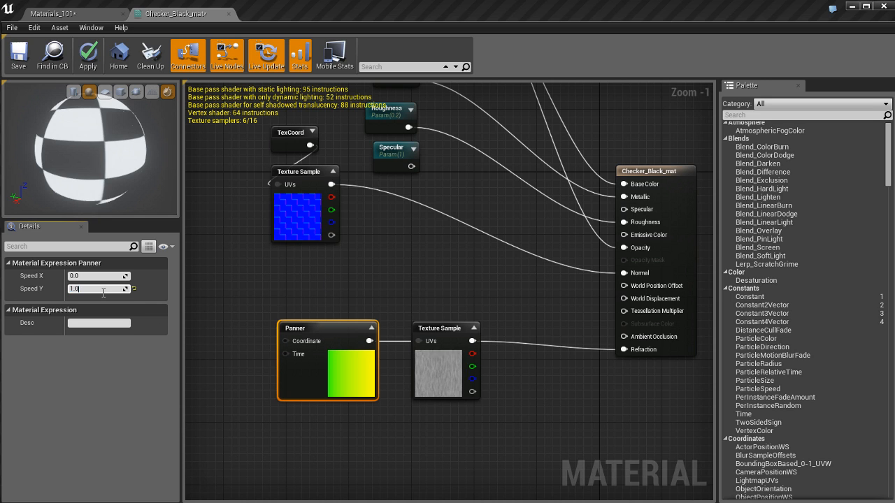
type("-1")
key("Return")
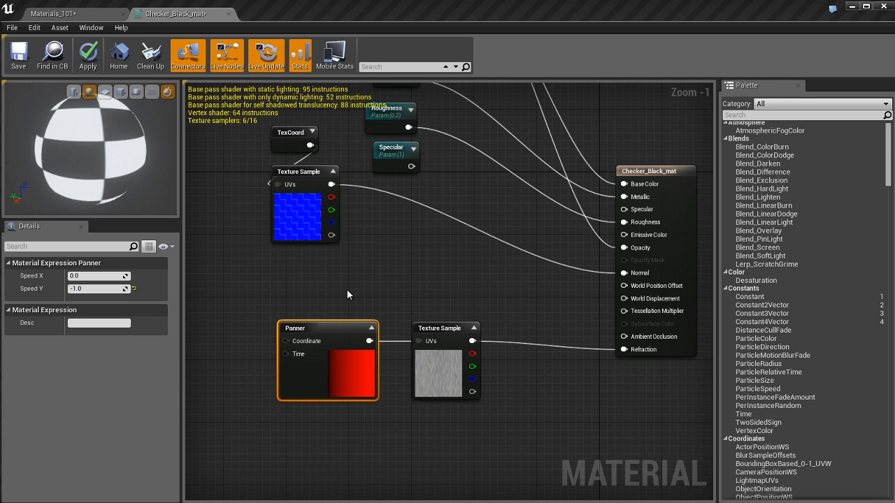
- Apply the material changes and examine the panning refraction on the sphere in the Materials_101 level
left_click(454, 297)
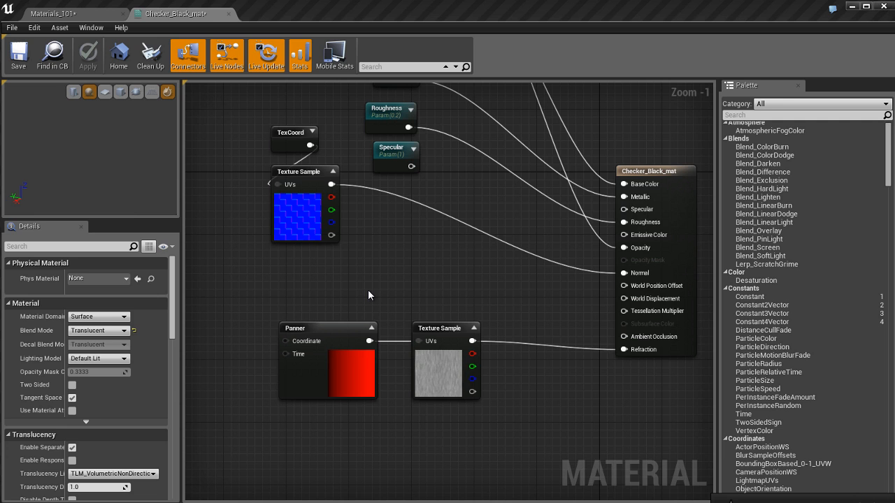
left_click(102, 14)
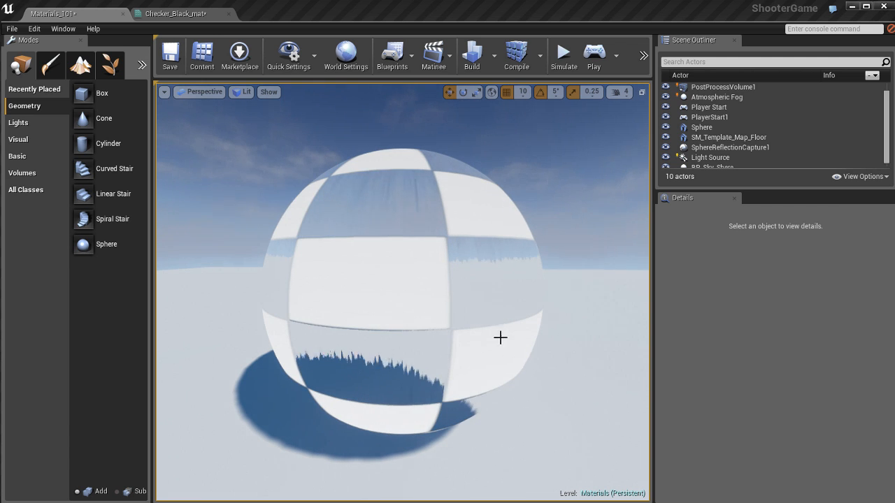
left_click_drag(446, 320, 437, 310, "alt")
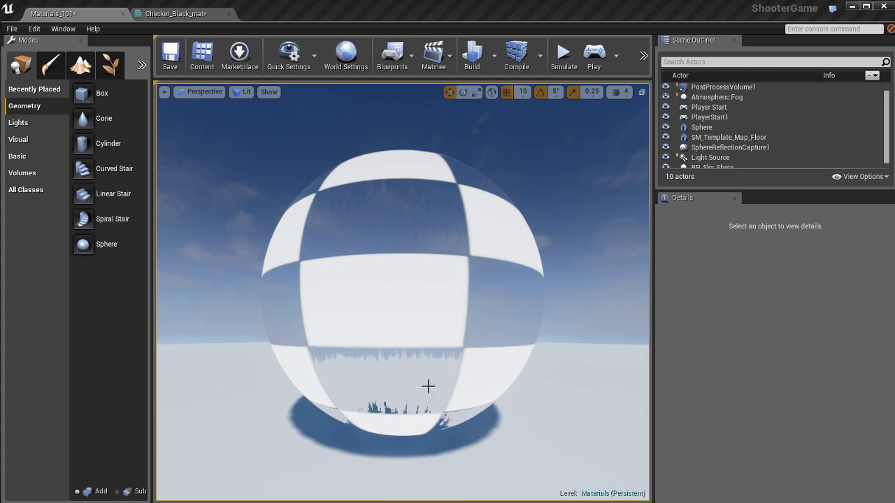
- Slow the Panner in Checker_Black_mat by setting its Speed Y to -0.25, and apply the material changes
left_click(176, 13)
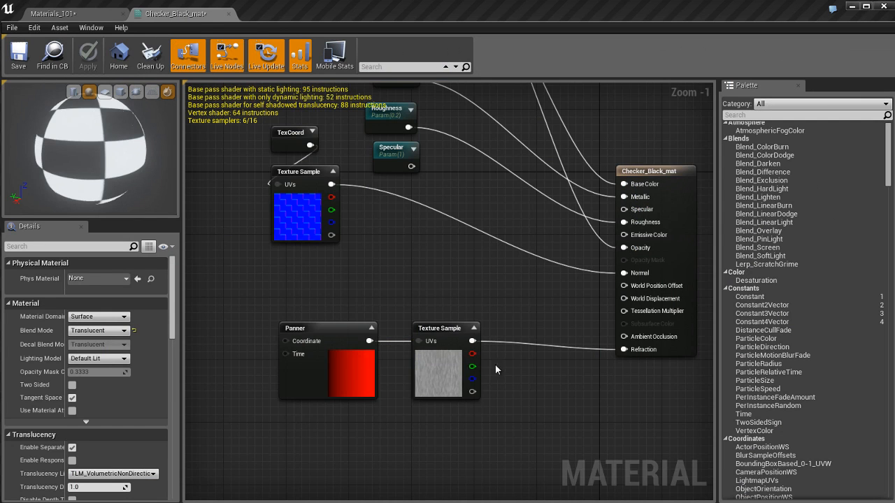
left_click(338, 370)
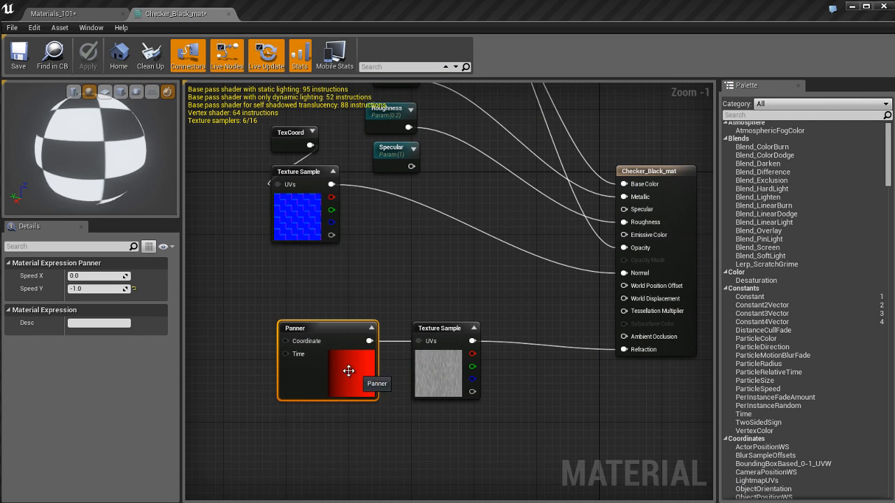
left_click(98, 288)
type("-0.25")
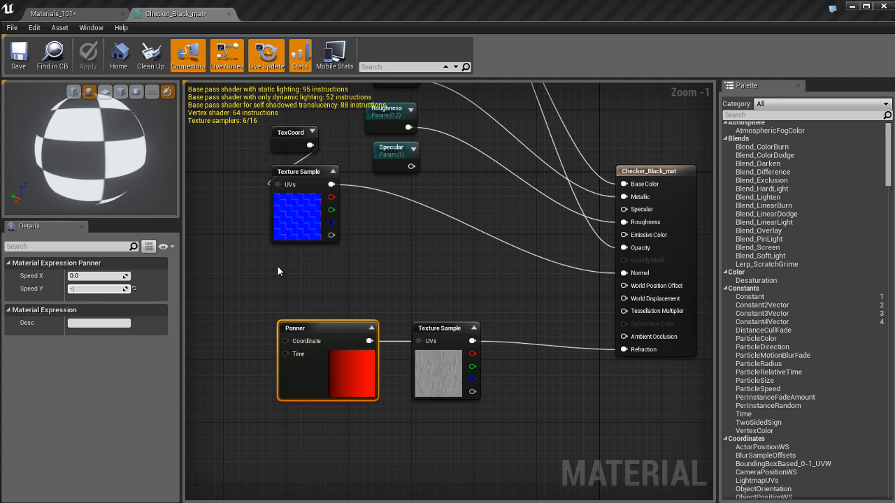
key("Return")
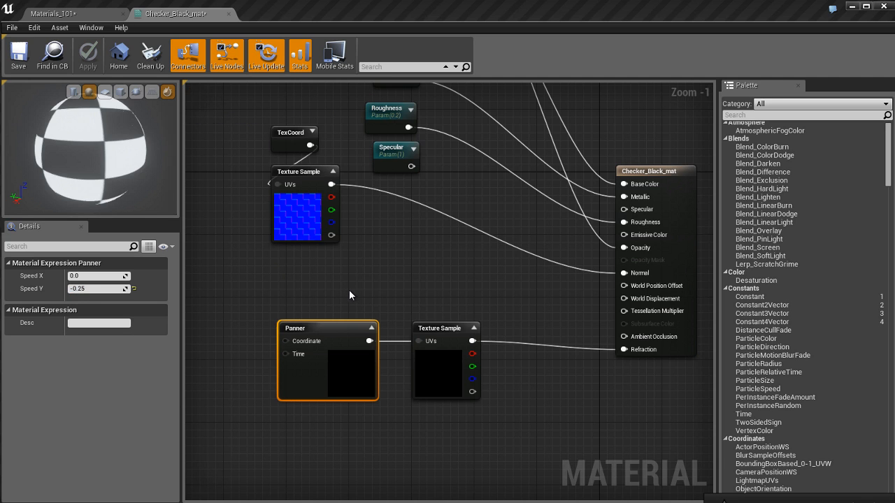
- Examine the slower panning refraction on the sphere in Materials_101 from several distances and angles
left_click(98, 18)
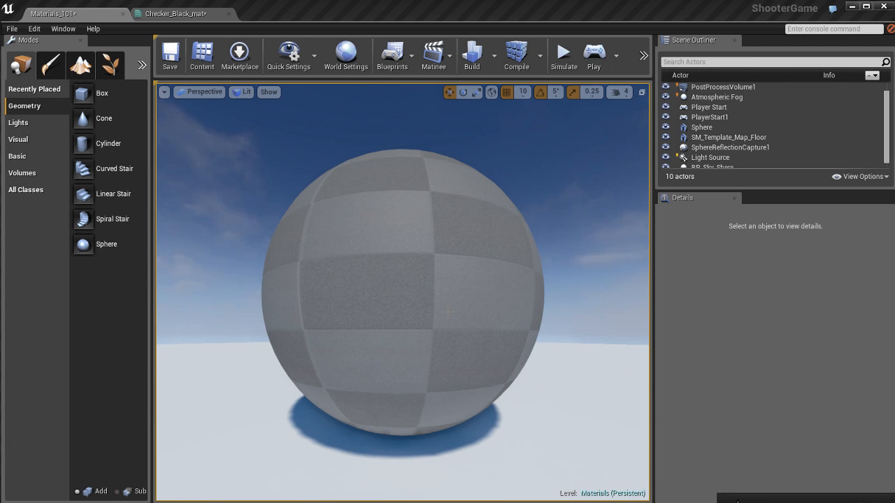
scroll(445, 315, "up", 5)
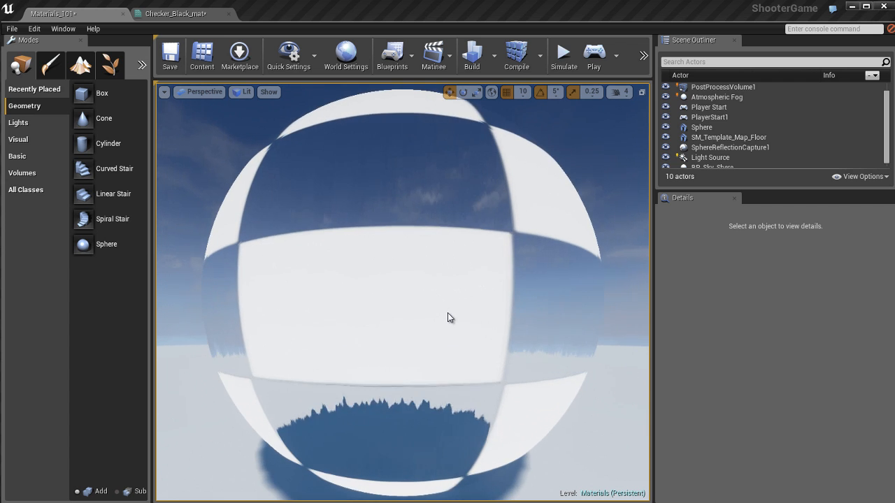
left_click_drag(461, 307, 435, 298, "alt")
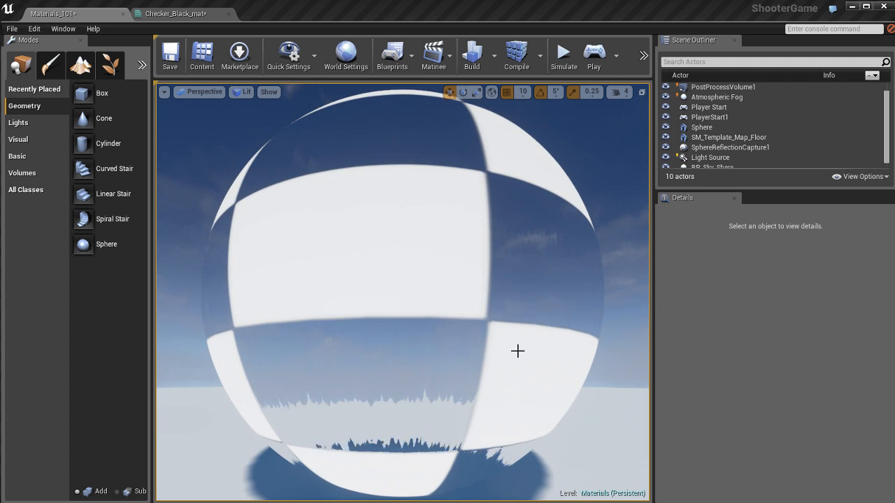
scroll(381, 323, "up", 2)
scroll(381, 322, "down", 5)
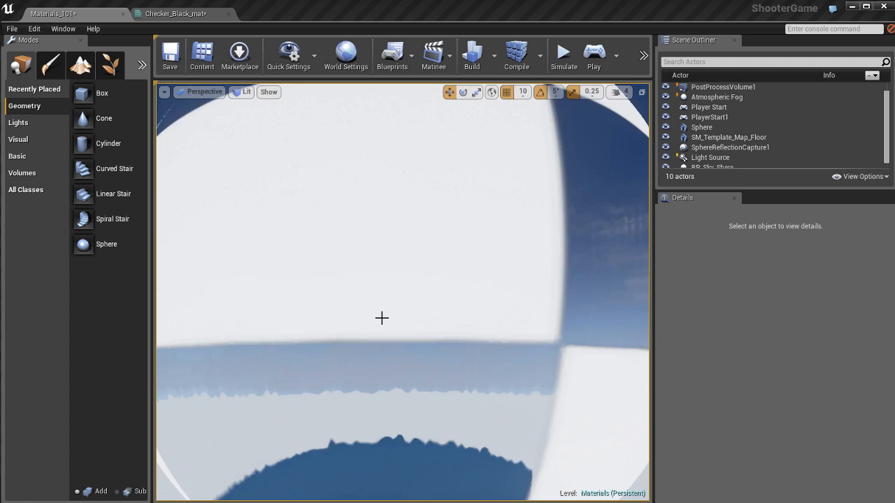
left_click_drag(378, 317, 408, 333, "alt")
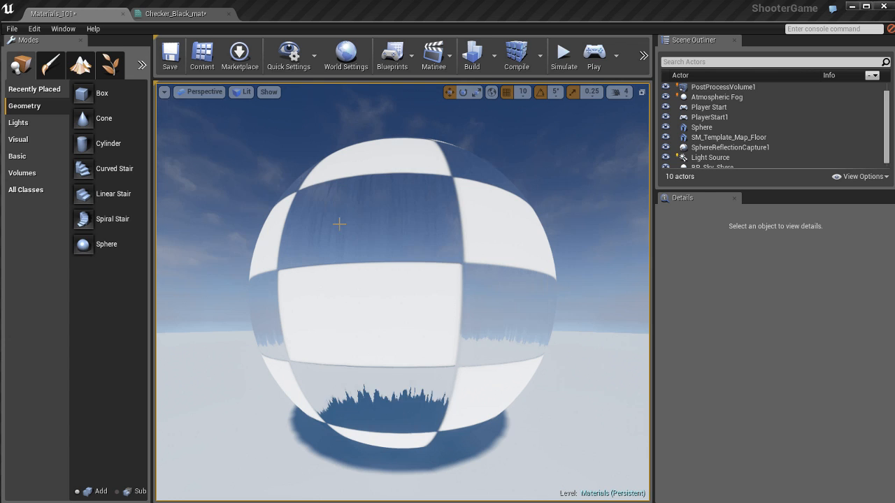
- Return to the Checker_Black_mat graph and deselect the Panner node
left_click(178, 13)
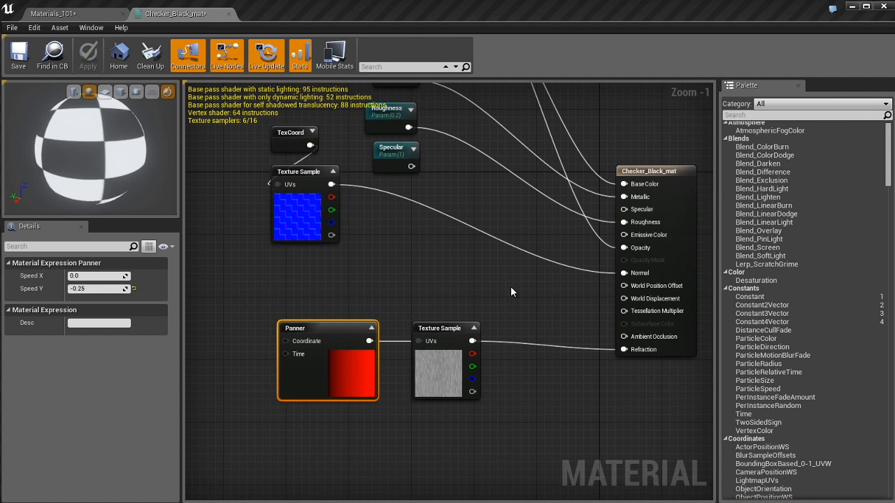
left_click(544, 295)
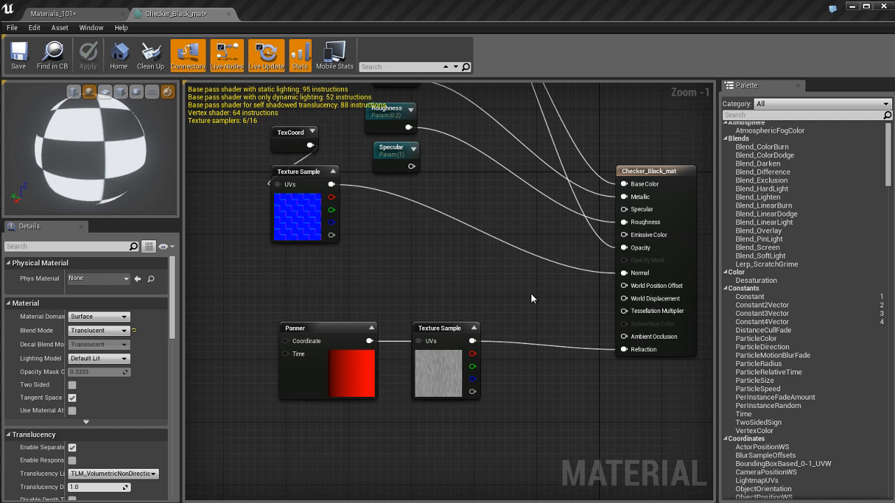
right_click_drag(523, 289, 532, 304)
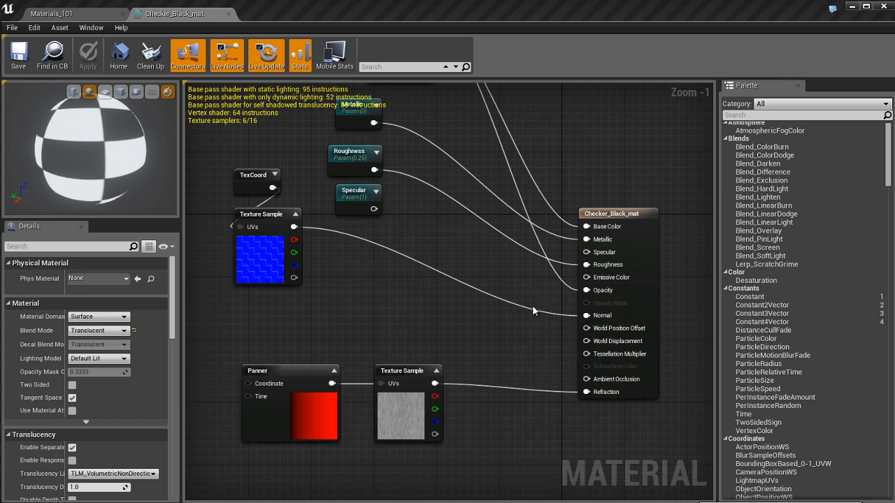